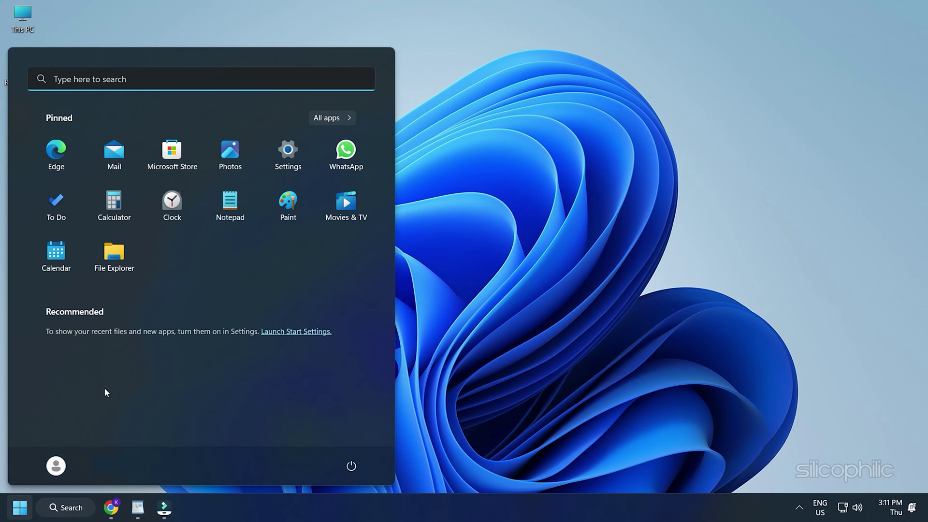
# - Toggle the Start menu closed so only the empty desktop shows
pyautogui.click(288, 156)
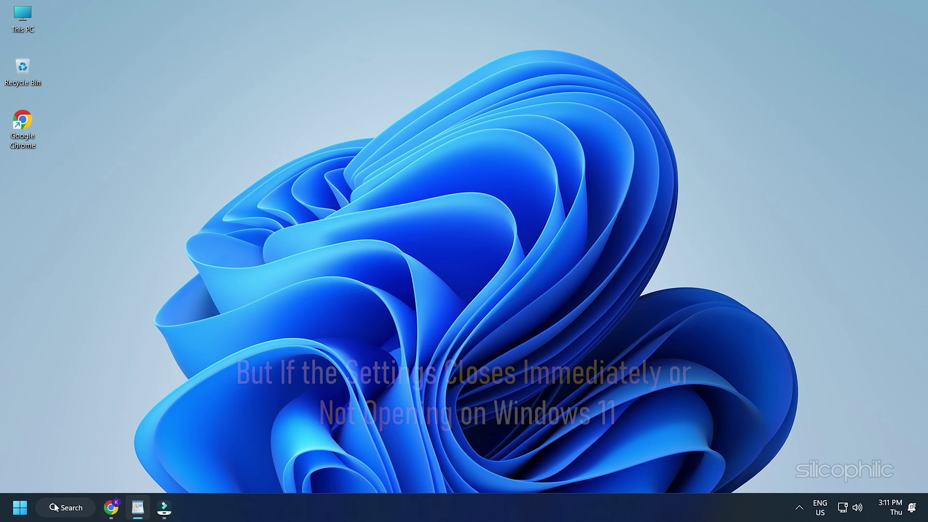
pyautogui.click(18, 508)
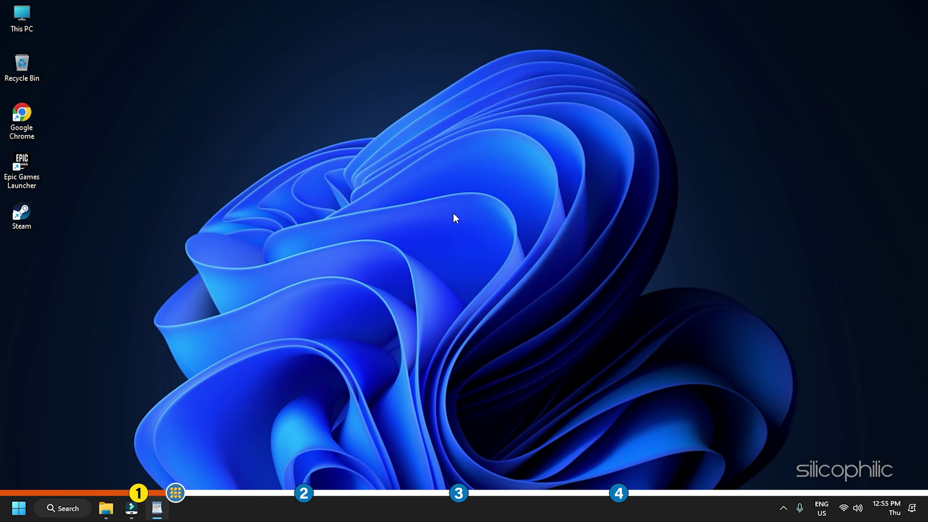
# - Search Windows for 'settings' and bring up extra options for the Settings best match
pyautogui.click(62, 509)
pyautogui.write('s')
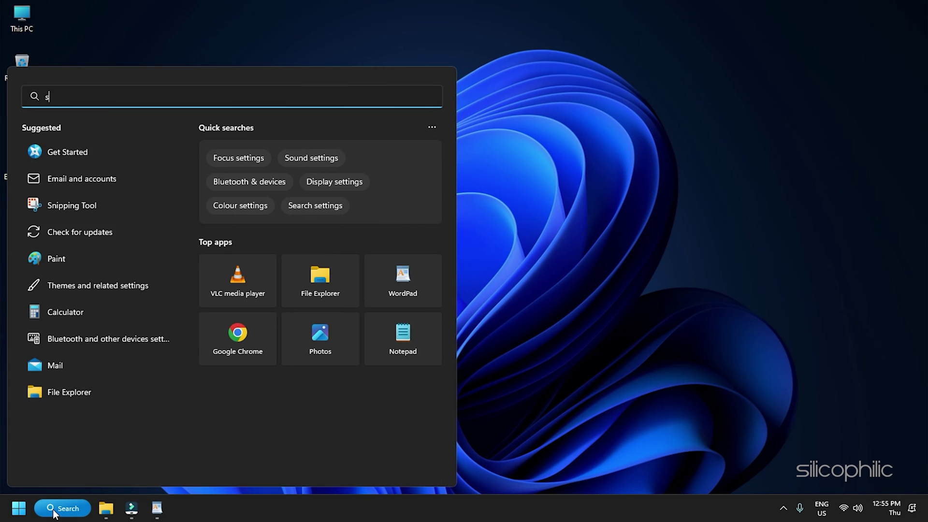
pyautogui.write('ettings')
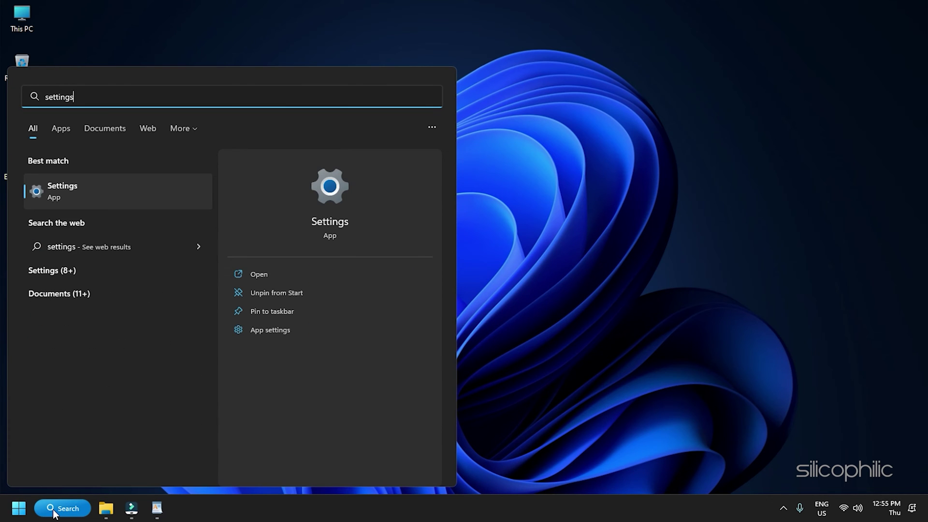
pyautogui.rightClick(95, 185)
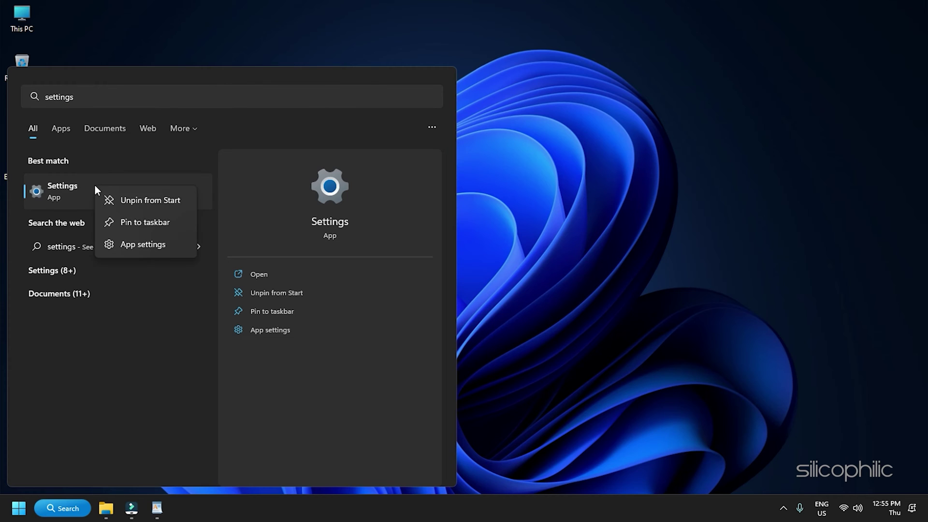
# - Repair the Settings app, then reset and confirm resetting its data from App settings
pyautogui.click(178, 244)
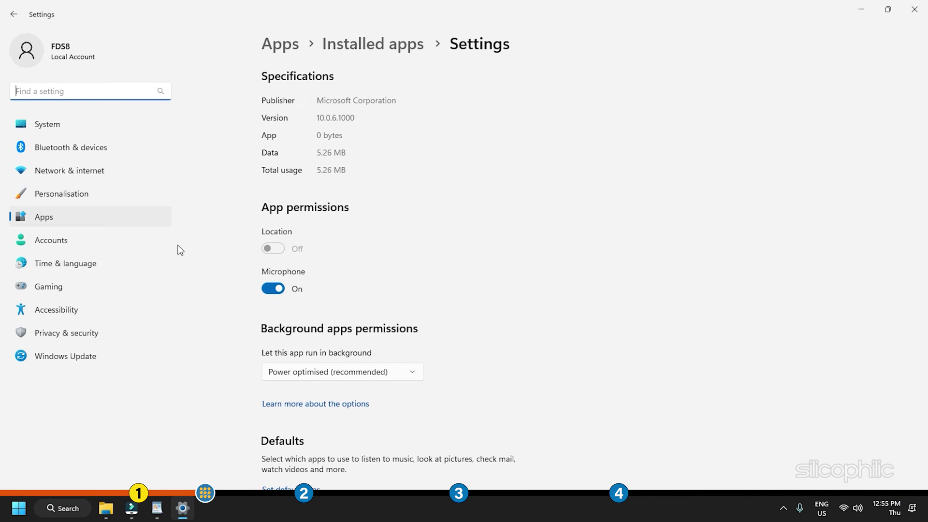
pyautogui.scroll(-4, 591, 238)
pyautogui.scroll(-4, 591, 239)
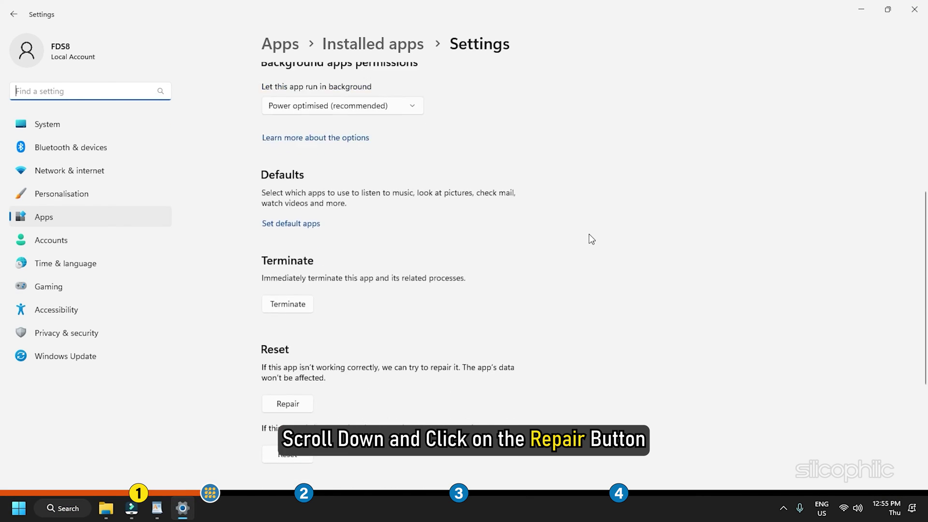
pyautogui.scroll(-3, 591, 239)
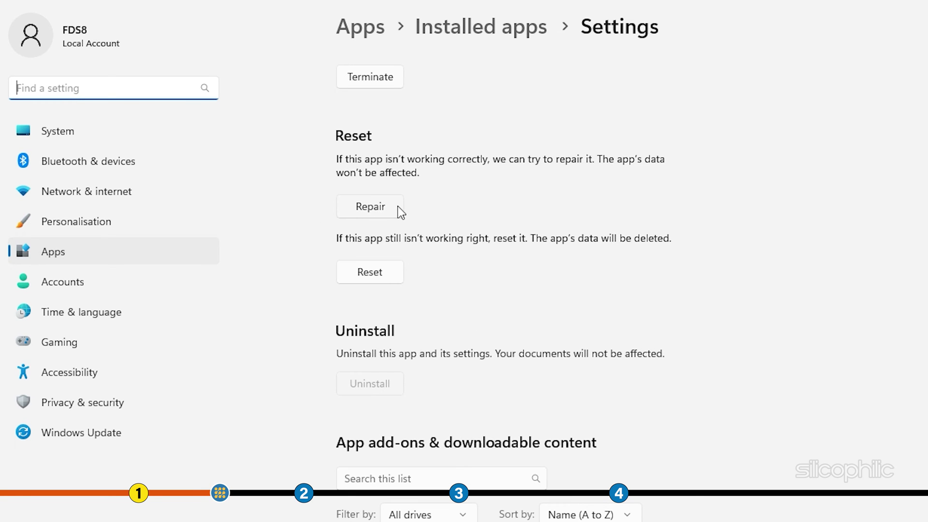
pyautogui.click(398, 211)
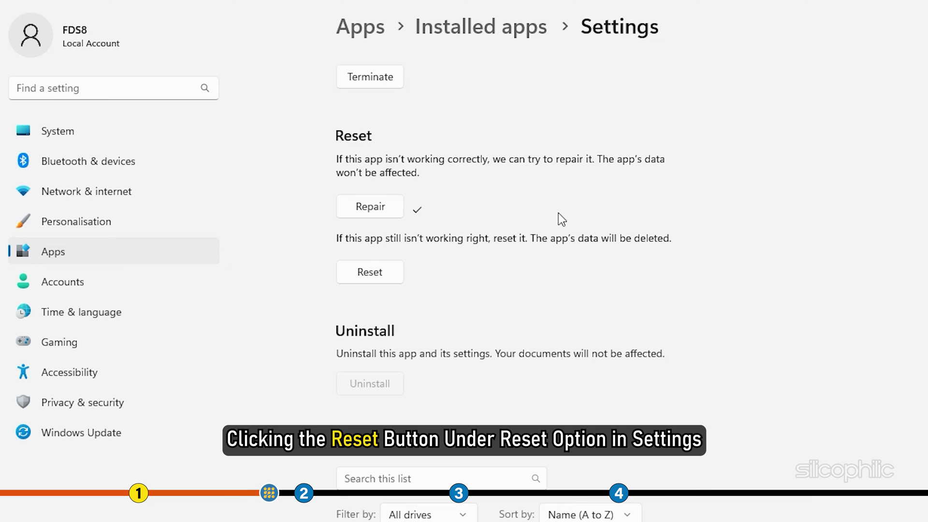
pyautogui.click(397, 274)
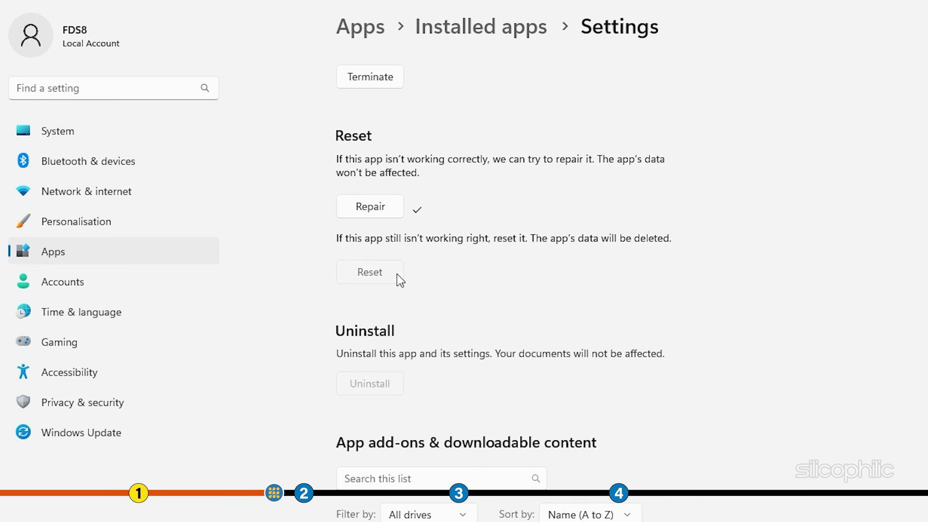
pyautogui.click(457, 229)
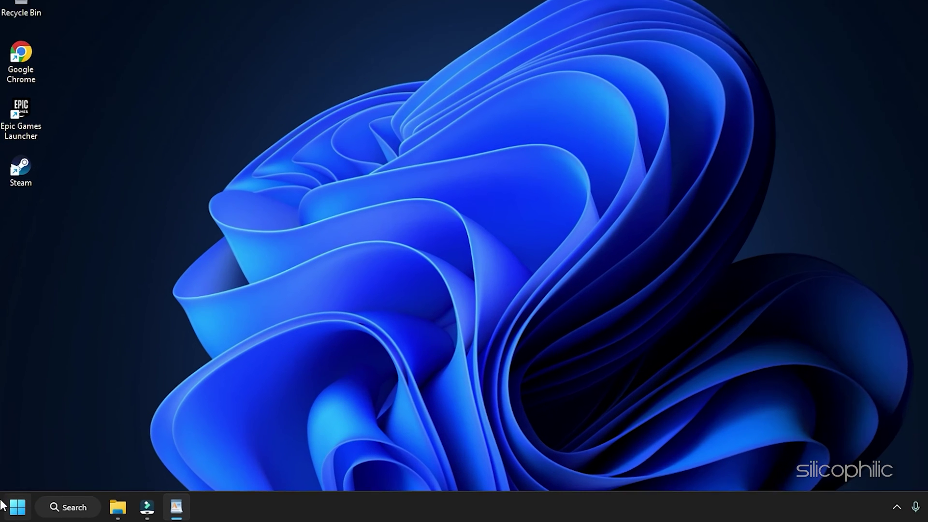
# - Launch Terminal (Admin) from the Start button's quick link menu
pyautogui.rightClick(18, 508)
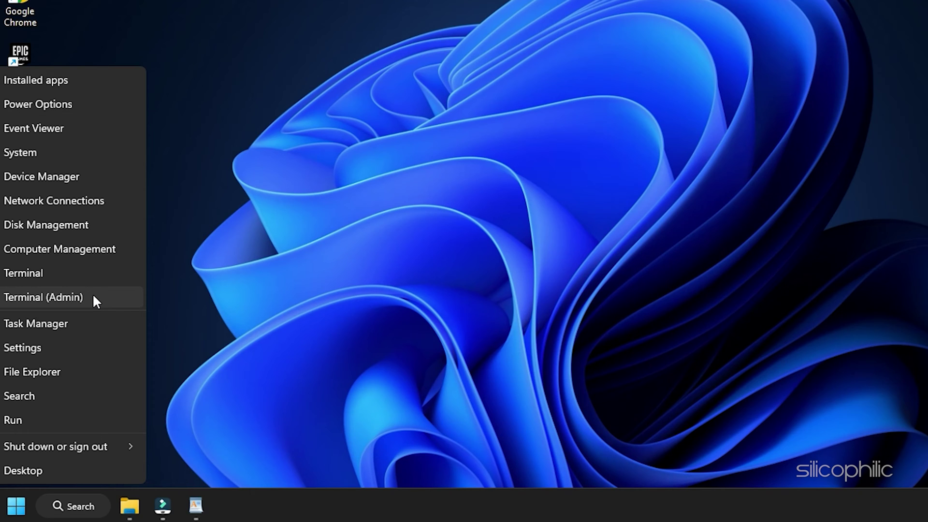
pyautogui.click(92, 294)
# - Re-register the Settings package for all users with Get-AppXPackage, then exit PowerShell
pyautogui.write('Get-AppXPackage -AllUsers -Name windows.immersivecontrolpanel | Foreach {Add-AppxPackage -DisableDevelopmentMode -Register “$($_.InstallLocation)\\AppXManifest.xml” -Verbose}')
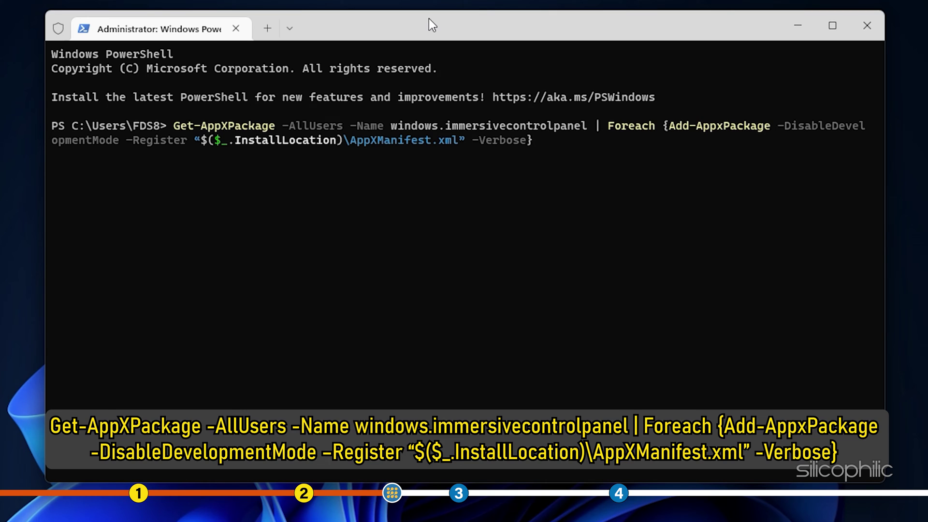
pyautogui.press('Return')
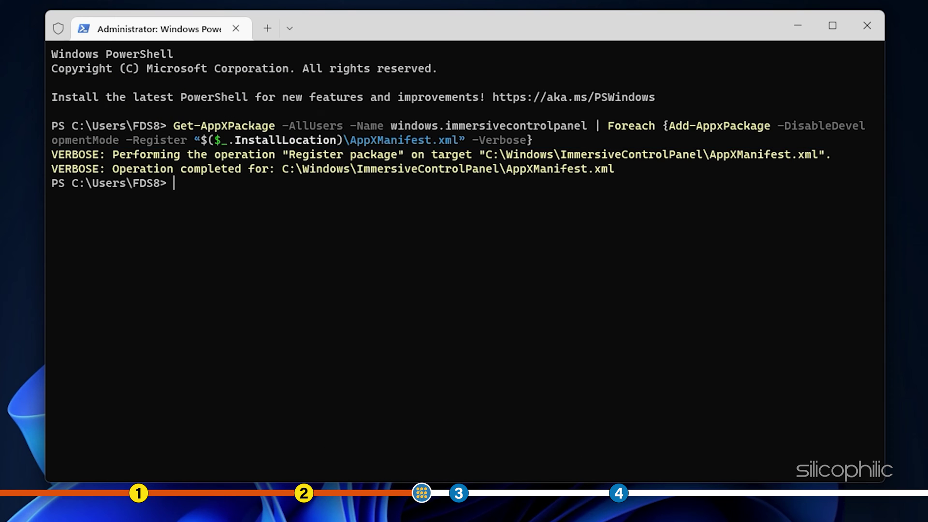
pyautogui.write('exit')
pyautogui.press('Return')
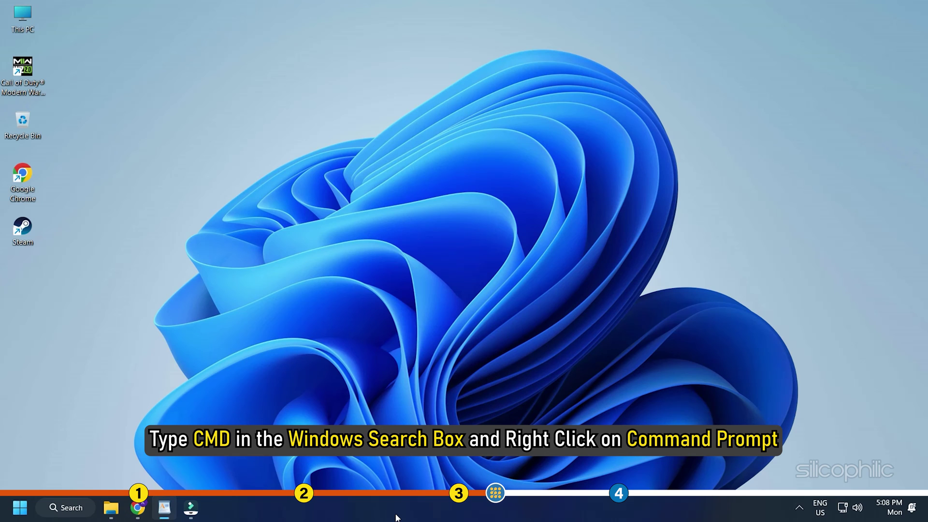
pyautogui.click(66, 509)
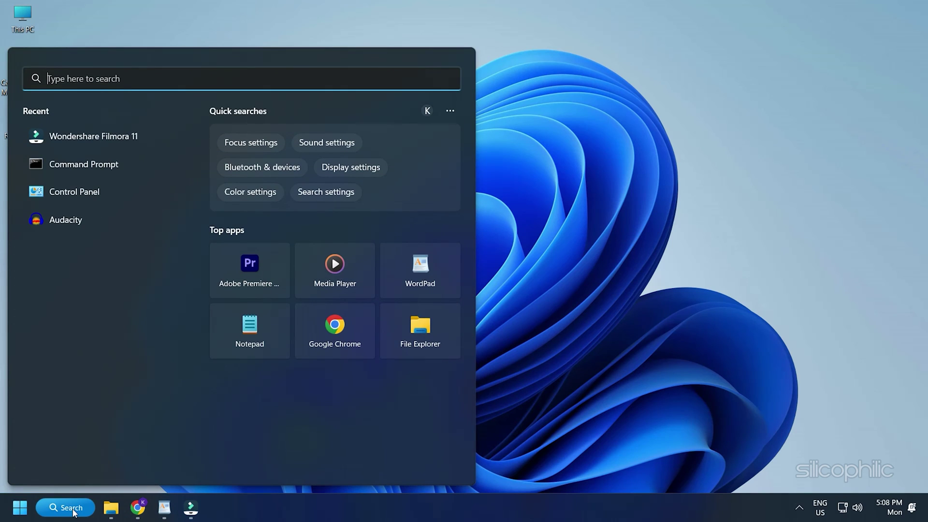
pyautogui.write('CMD')
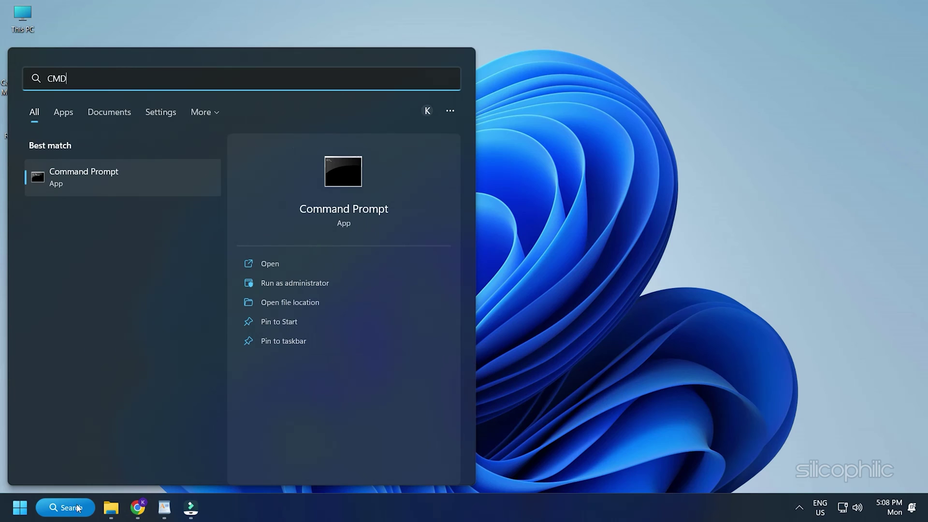
# - Run Command Prompt as administrator from the CMD search result, approving UAC
pyautogui.rightClick(75, 181)
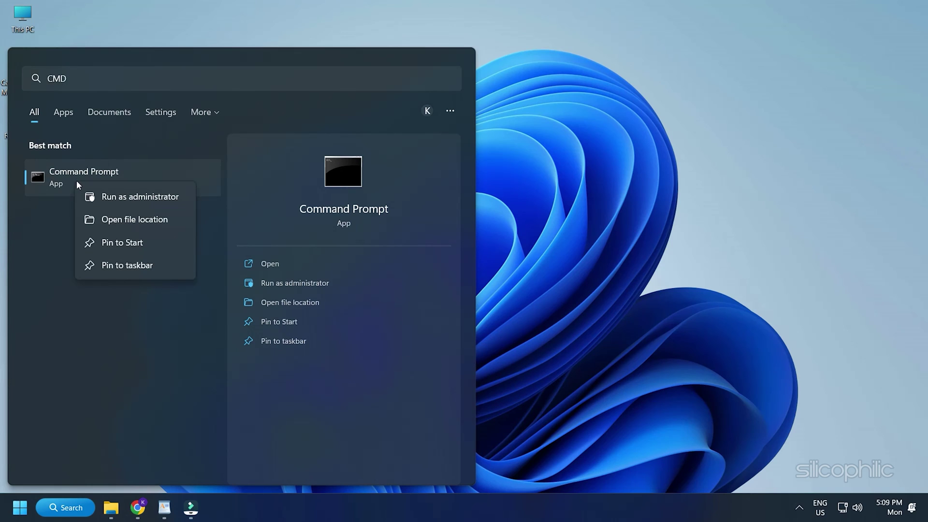
pyautogui.click(139, 196)
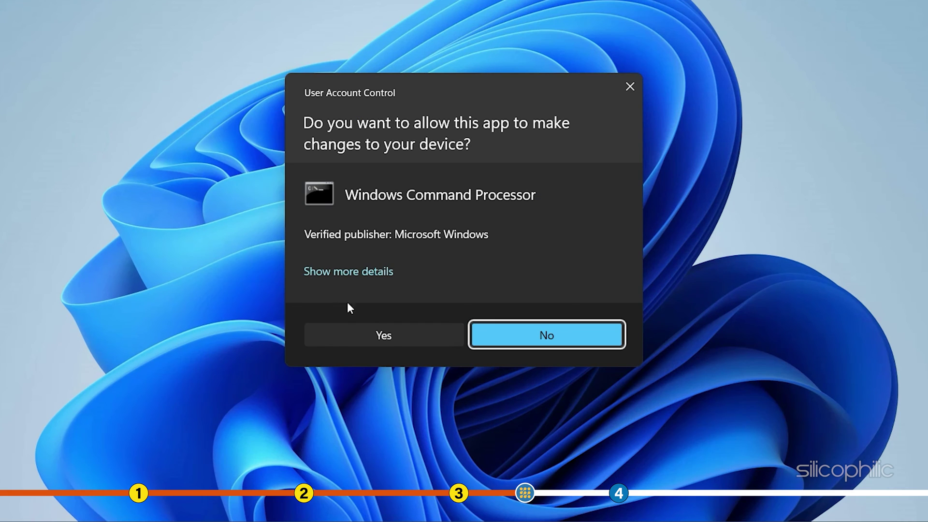
pyautogui.click(400, 333)
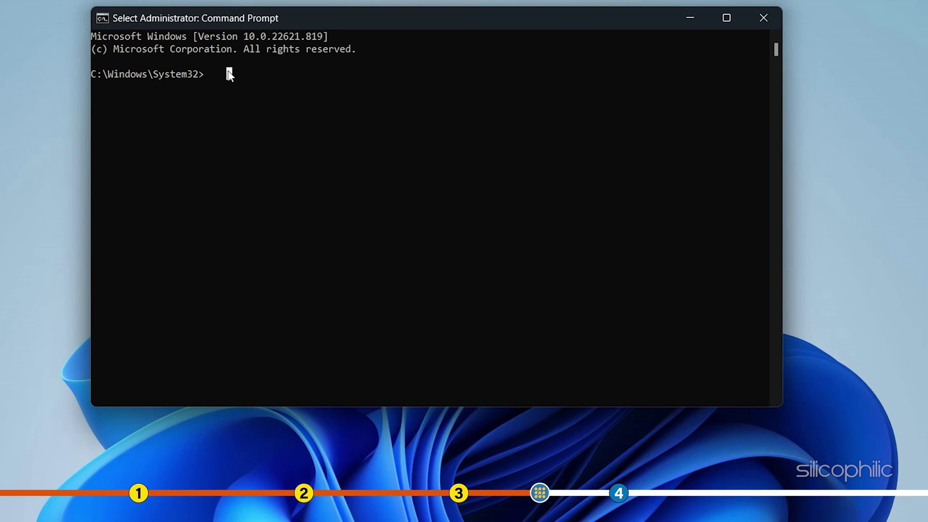
pyautogui.write('sfc /scannow')
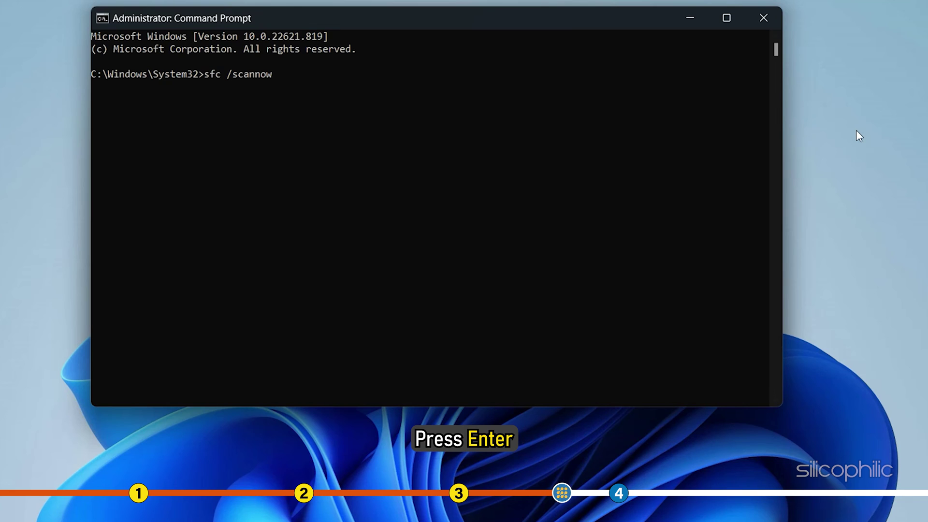
# - Run sfc /scannow in the elevated Command Prompt
pyautogui.press('Return')
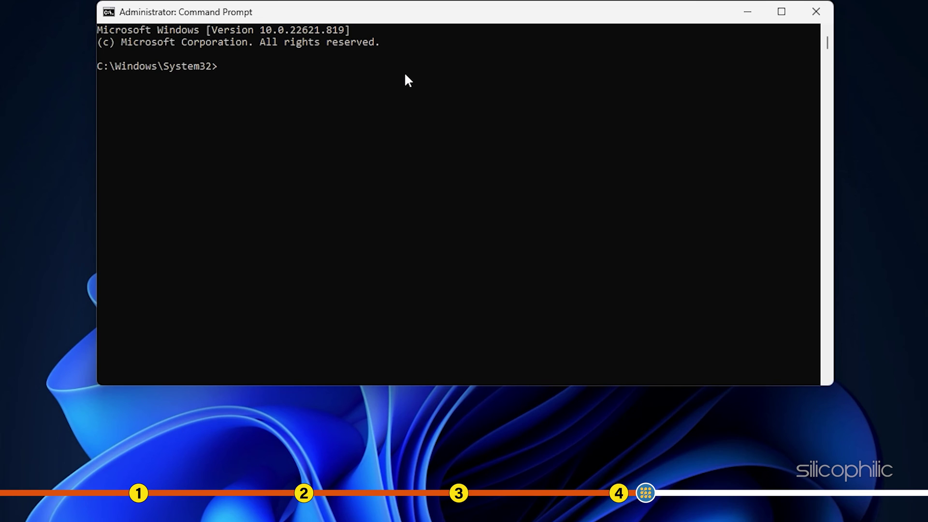
pyautogui.write('DISM /Online /Cleanup-Image /CheckHealth')
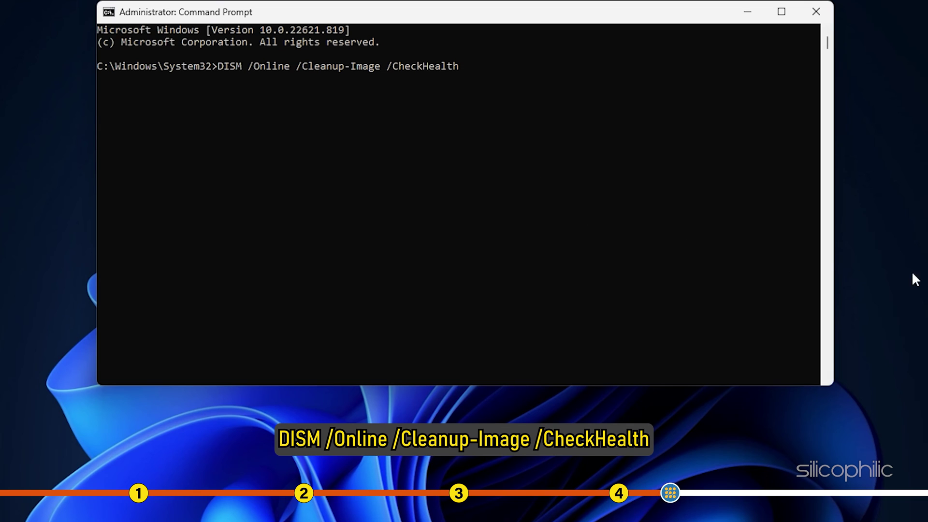
# - Run DISM /Online /Cleanup-Image /CheckHealth followed by /ScanHealth
pyautogui.press('Return')
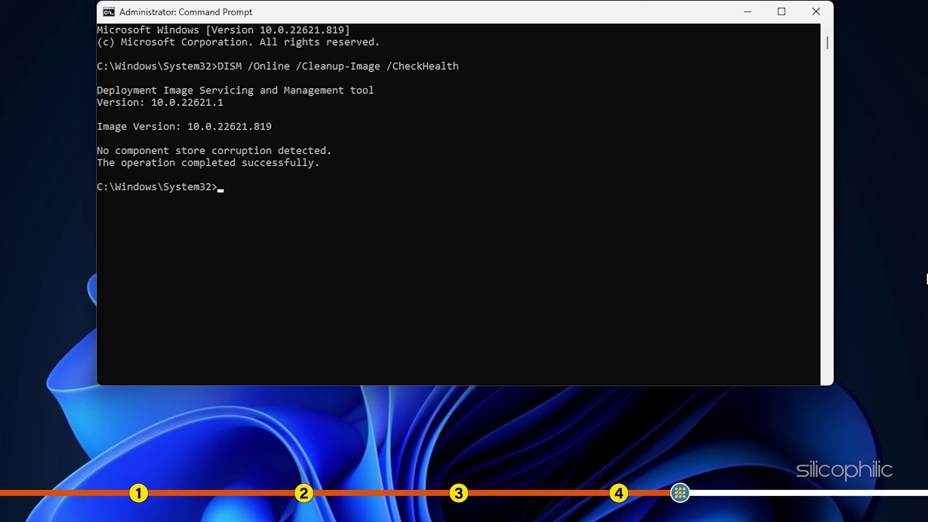
pyautogui.write('DISM /Online /Cleanup-Image /ScanHealth')
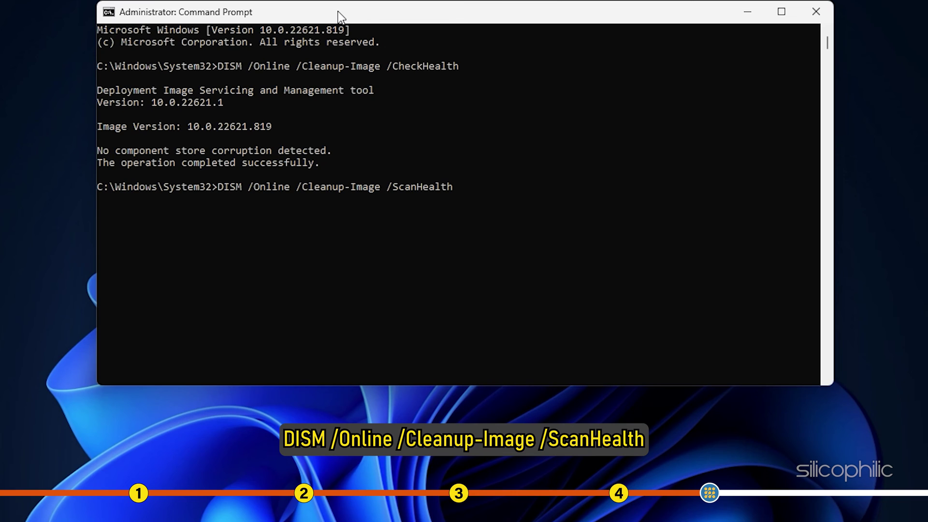
pyautogui.press('Return')
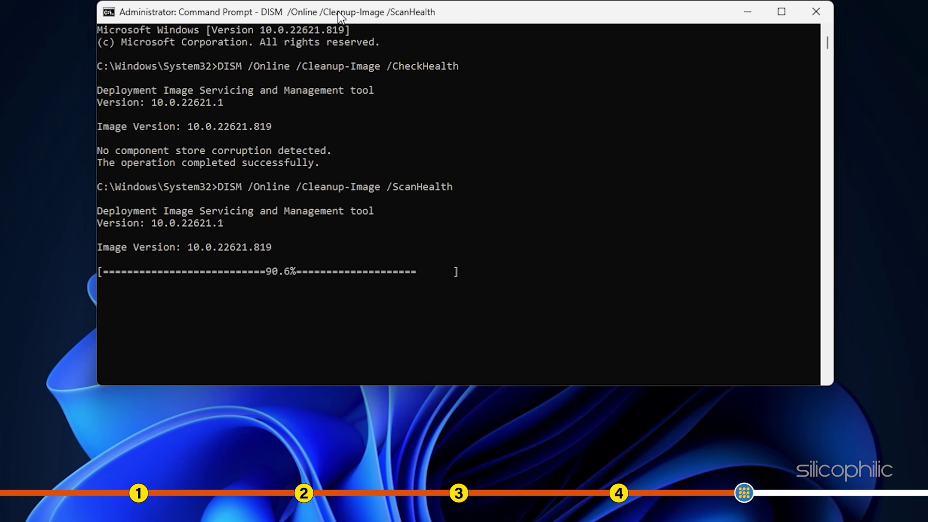
pyautogui.scroll(-2, 438, 43)
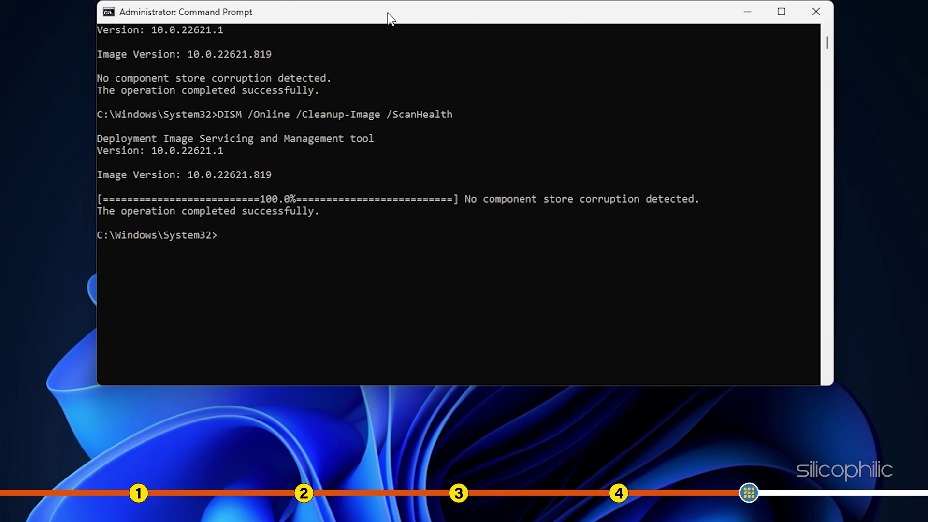
pyautogui.write('DISM /Online /Cleanup-Image /RestoreHealth')
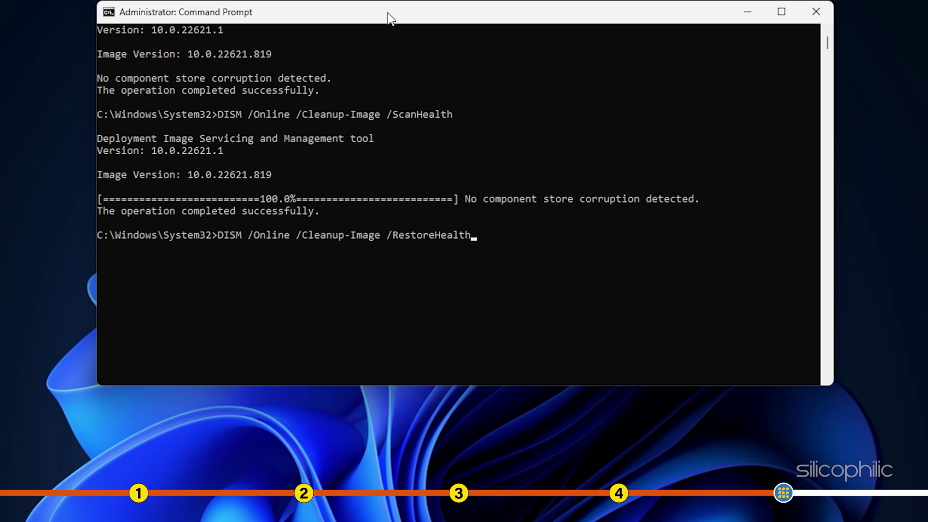
# - Run DISM /Online /Cleanup-Image /RestoreHealth and wait until it reaches 100%
pyautogui.press('Return')
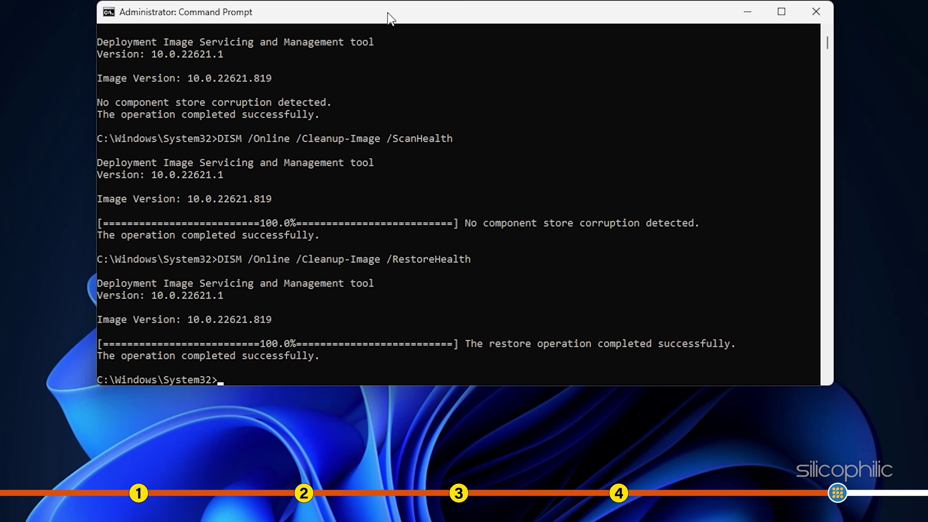
pyautogui.scroll(-3, 538, 153)
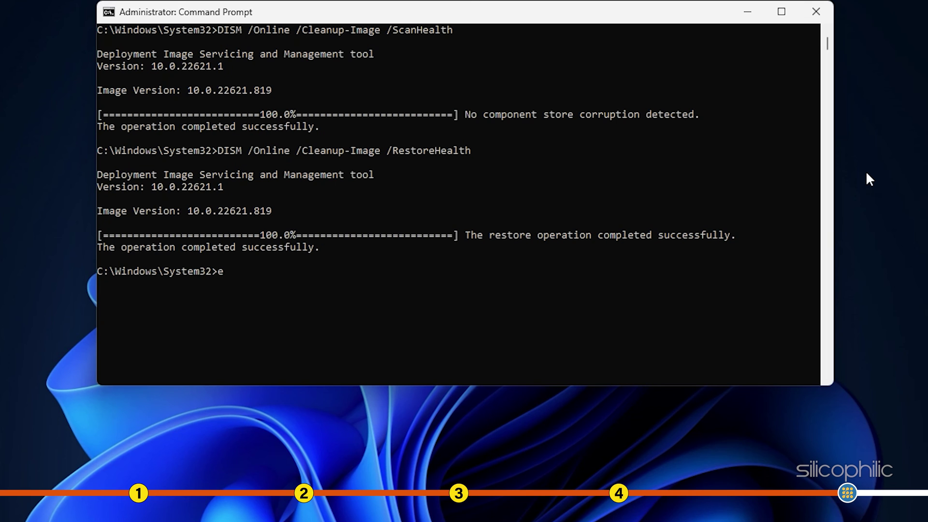
pyautogui.write('exit')
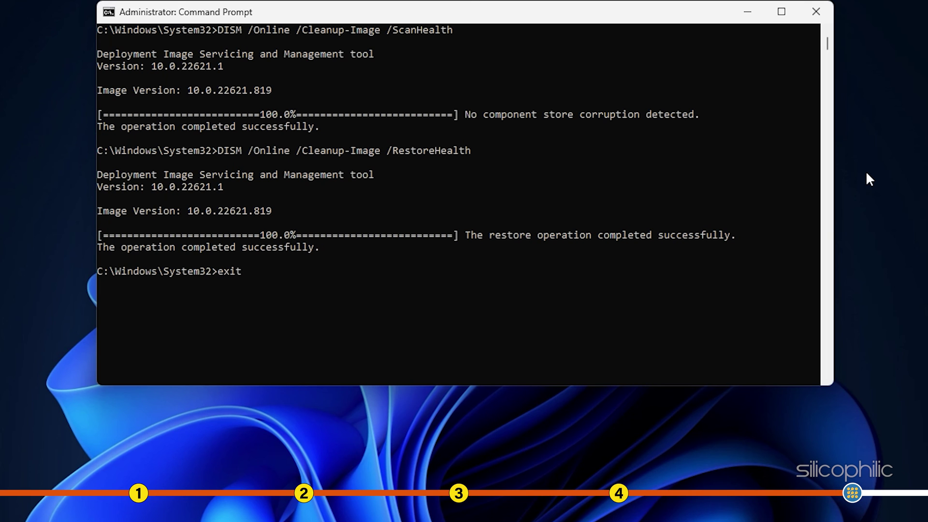